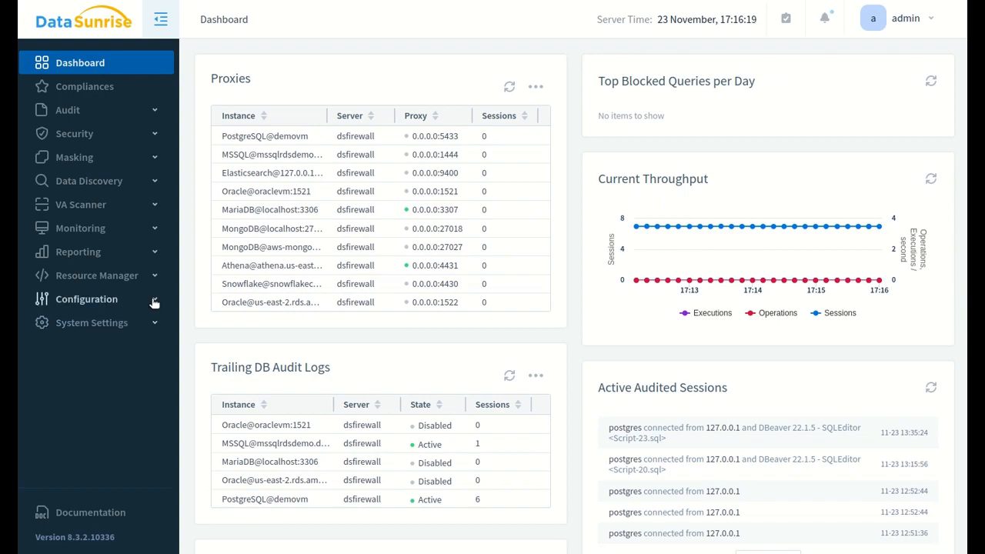
Step: Open the PostgreSQL@demovm database configuration and examine its main parameters and capture mode
{"action": "left_click", "coordinate": [154, 303]}
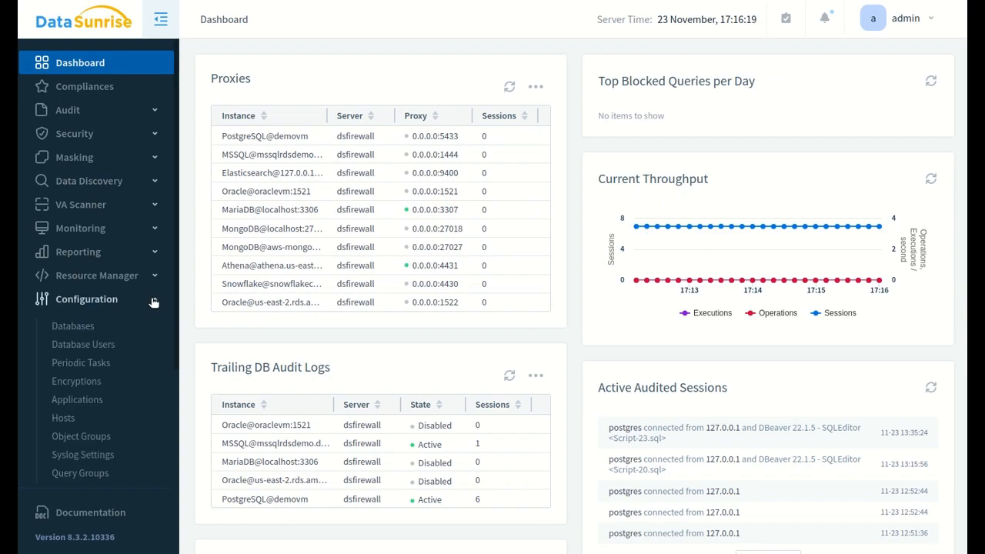
{"action": "left_click", "coordinate": [62, 326]}
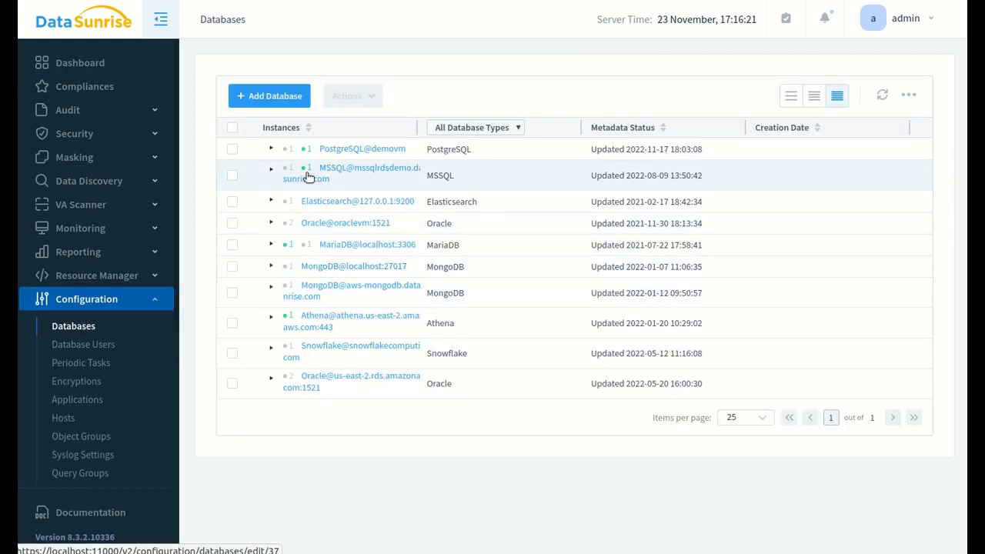
{"action": "left_click", "coordinate": [347, 149]}
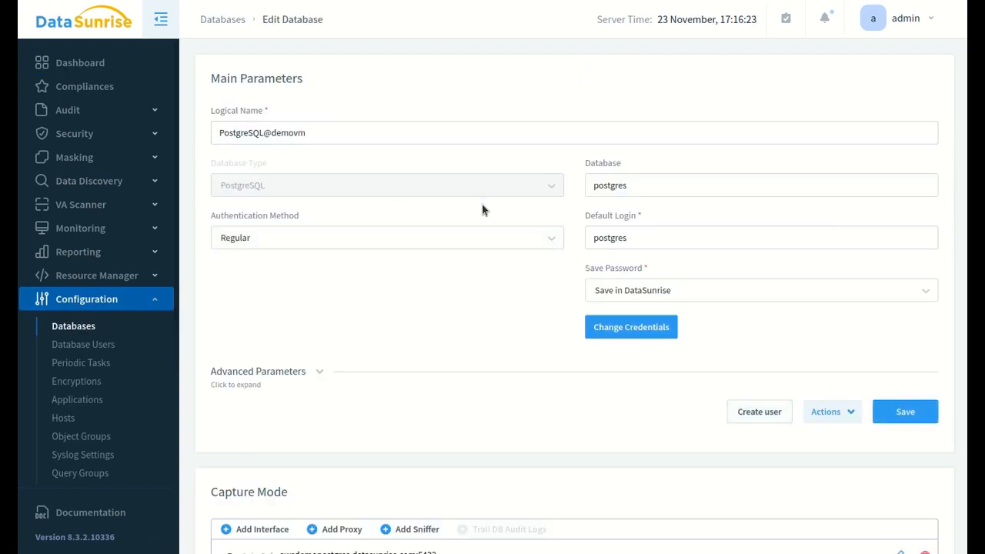
{"action": "scroll", "coordinate": [483, 211], "scroll_direction": "down", "scroll_amount": 3}
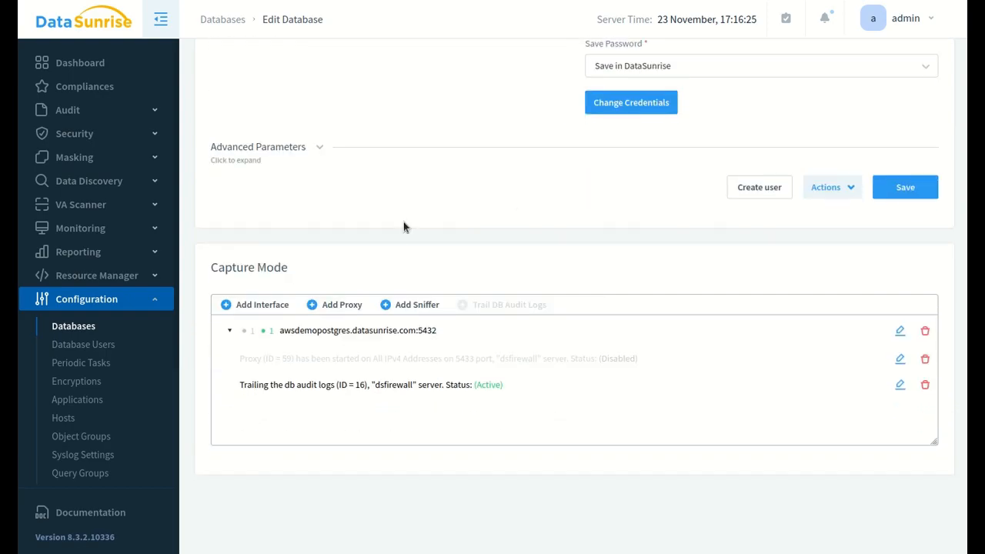
{"action": "scroll", "coordinate": [557, 203], "scroll_direction": "up", "scroll_amount": 3}
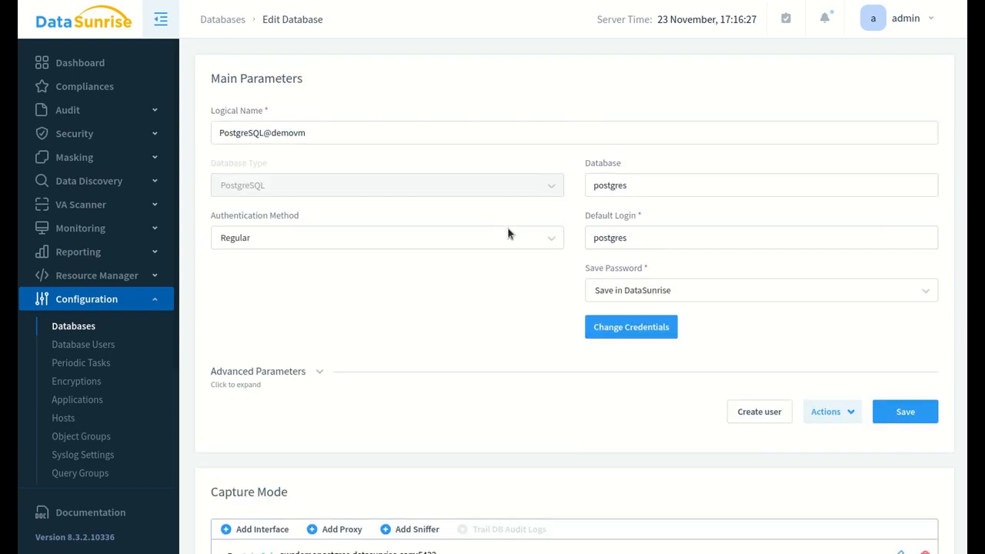
{"action": "scroll", "coordinate": [505, 234], "scroll_direction": "down", "scroll_amount": 3}
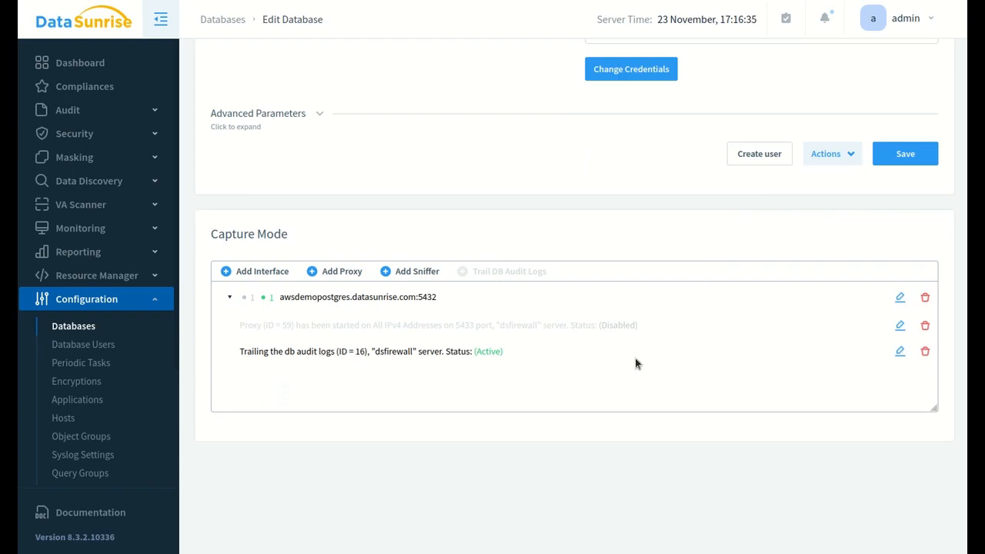
Step: Filter the audit rules by the PostgreSQL@demovm instance and open the AUD01. Audit Query Types rule
{"action": "left_click", "coordinate": [154, 112]}
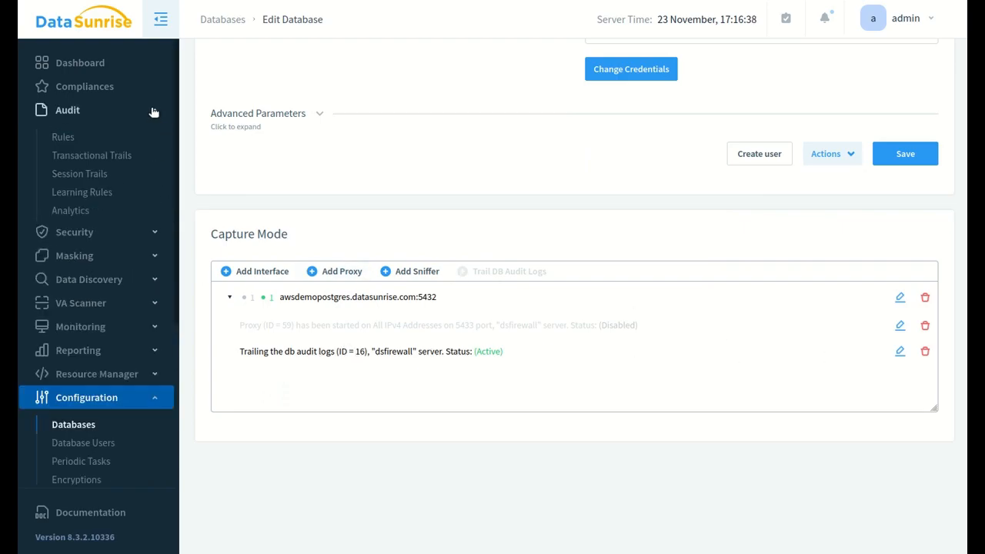
{"action": "left_click", "coordinate": [62, 136]}
{"action": "left_click", "coordinate": [438, 136]}
{"action": "left_click", "coordinate": [428, 187]}
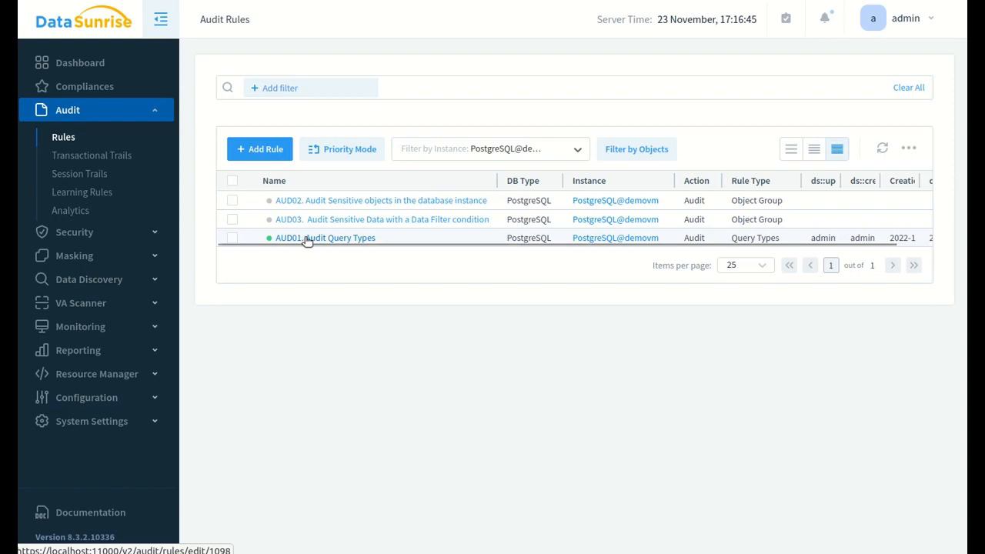
{"action": "left_click", "coordinate": [356, 236]}
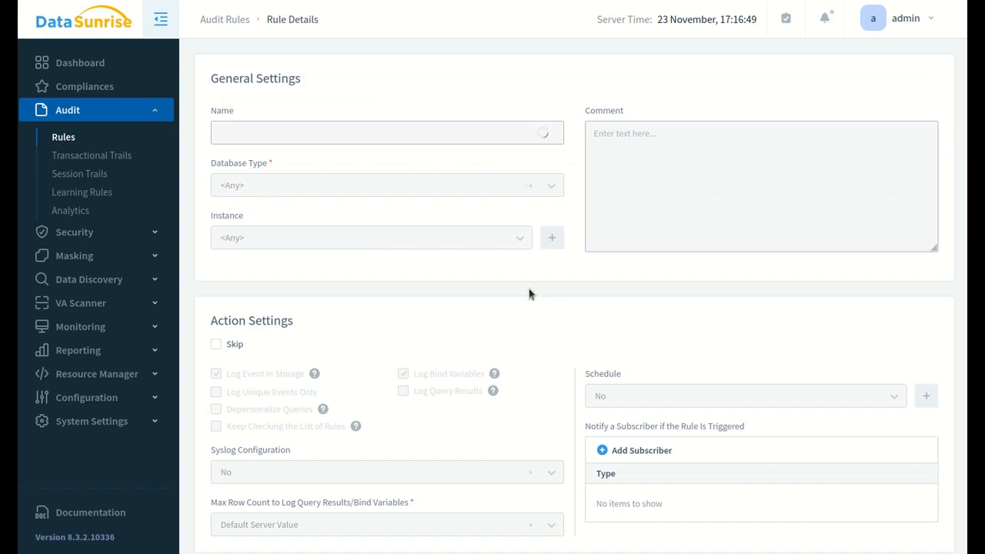
Step: Examine the rule's logging options in the action settings and the query types selected in its statement filter
{"action": "scroll", "coordinate": [531, 290], "scroll_direction": "down", "scroll_amount": 1}
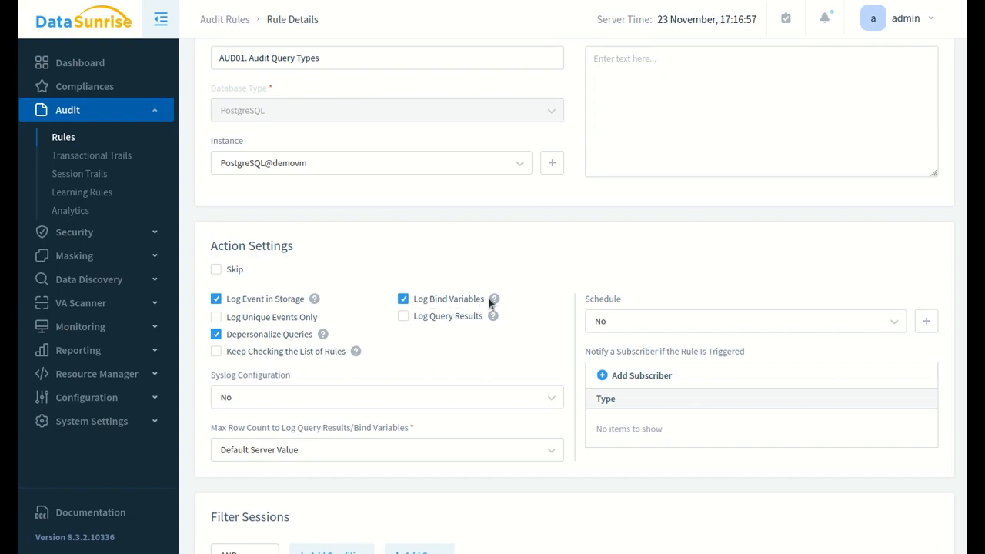
{"action": "mouse_move", "coordinate": [495, 299]}
{"action": "mouse_move", "coordinate": [323, 334]}
{"action": "scroll", "coordinate": [540, 308], "scroll_direction": "down", "scroll_amount": 1}
{"action": "scroll", "coordinate": [541, 308], "scroll_direction": "down", "scroll_amount": 5}
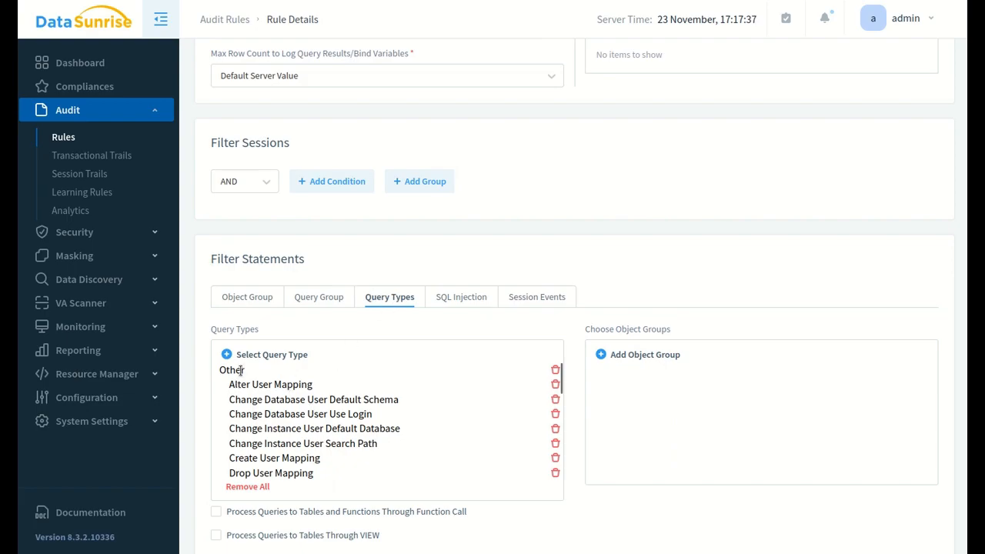
{"action": "scroll", "coordinate": [232, 402], "scroll_direction": "down", "scroll_amount": 6}
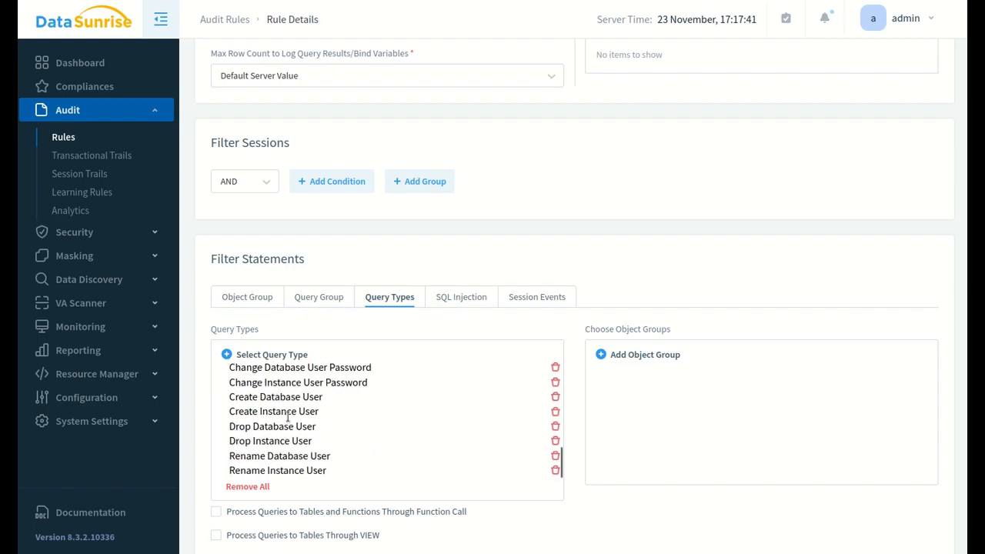
{"action": "scroll", "coordinate": [682, 499], "scroll_direction": "down", "scroll_amount": 2}
{"action": "scroll", "coordinate": [683, 499], "scroll_direction": "down", "scroll_amount": 2}
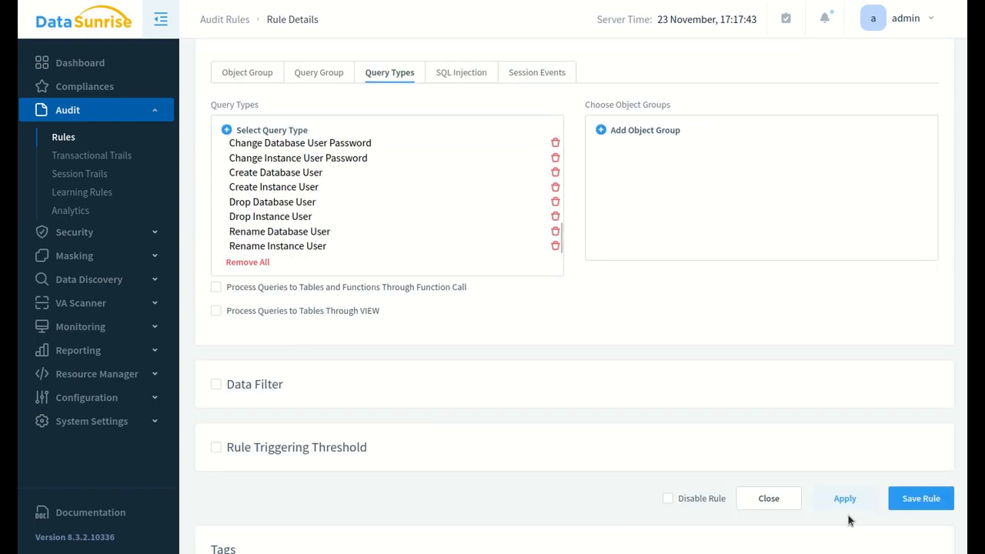
Step: Save the AUD01 rule and filter the audit rules list by the PostgreSQL@demovm instance again
{"action": "left_click", "coordinate": [919, 499]}
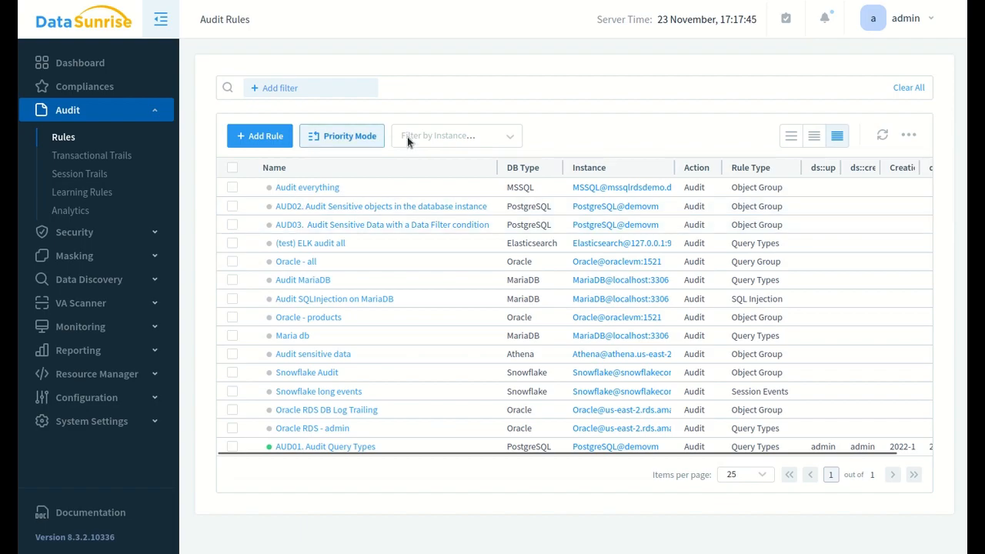
{"action": "left_click", "coordinate": [436, 137]}
{"action": "left_click", "coordinate": [419, 189]}
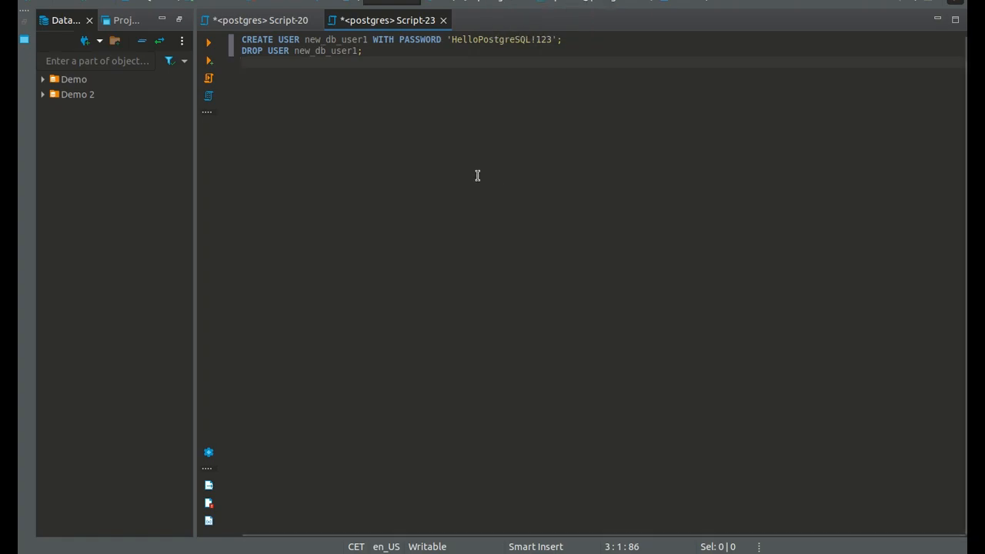
Step: Switch to DBeaver and execute the CREATE USER and DROP USER statements for new_db_user1 one after the other
{"action": "left_click_drag", "start_coordinate": [580, 39], "coordinate": [233, 31]}
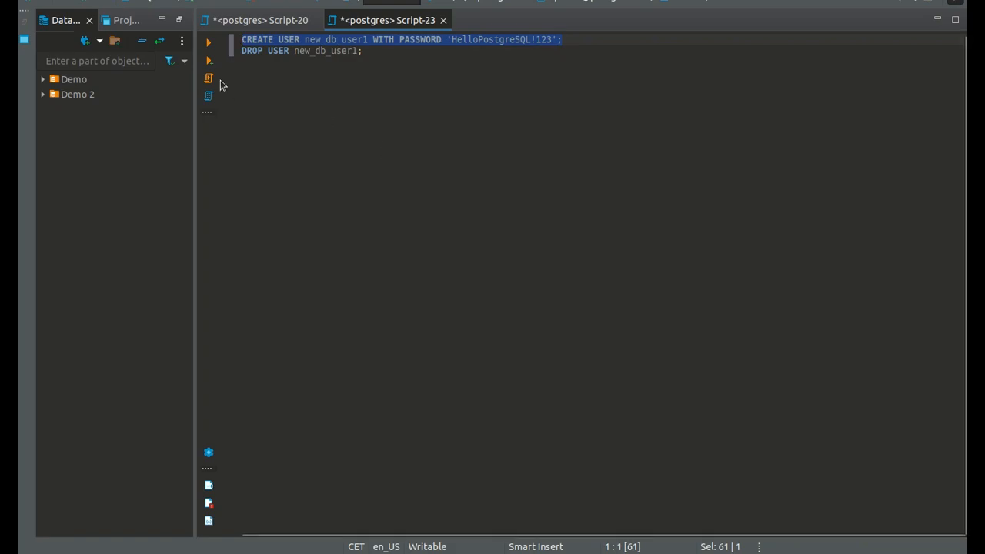
{"action": "left_click", "coordinate": [209, 44]}
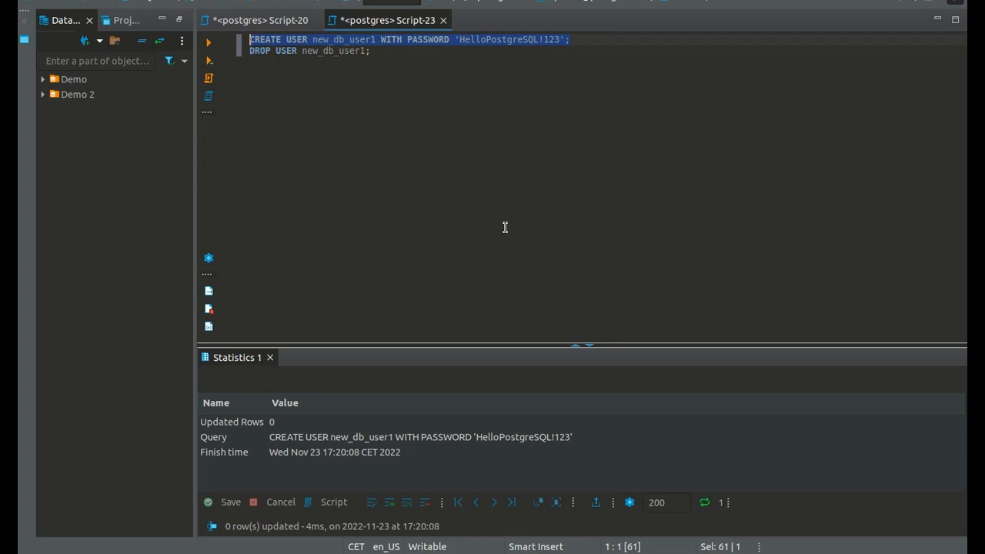
{"action": "left_click", "coordinate": [389, 55]}
{"action": "key", "text": "shift+Home"}
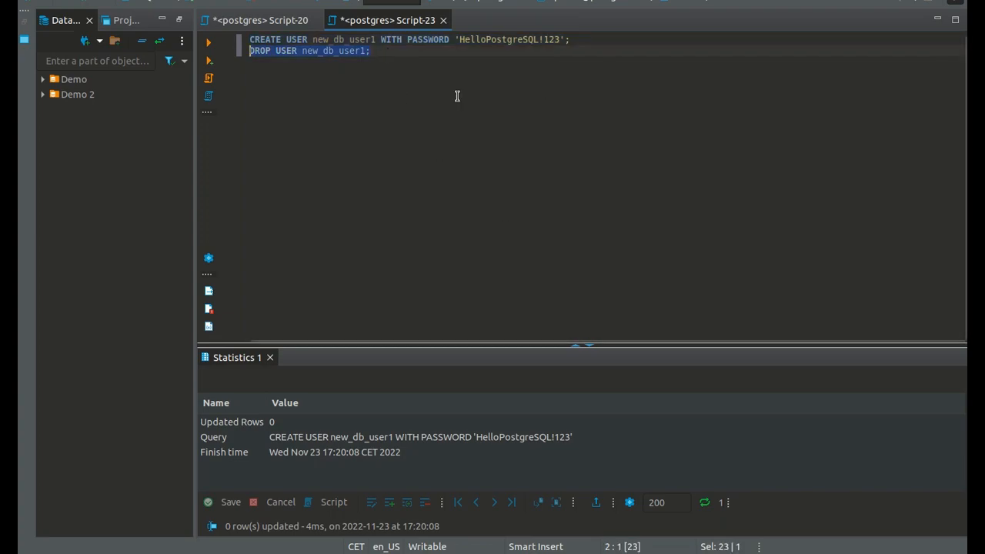
{"action": "left_click", "coordinate": [208, 43]}
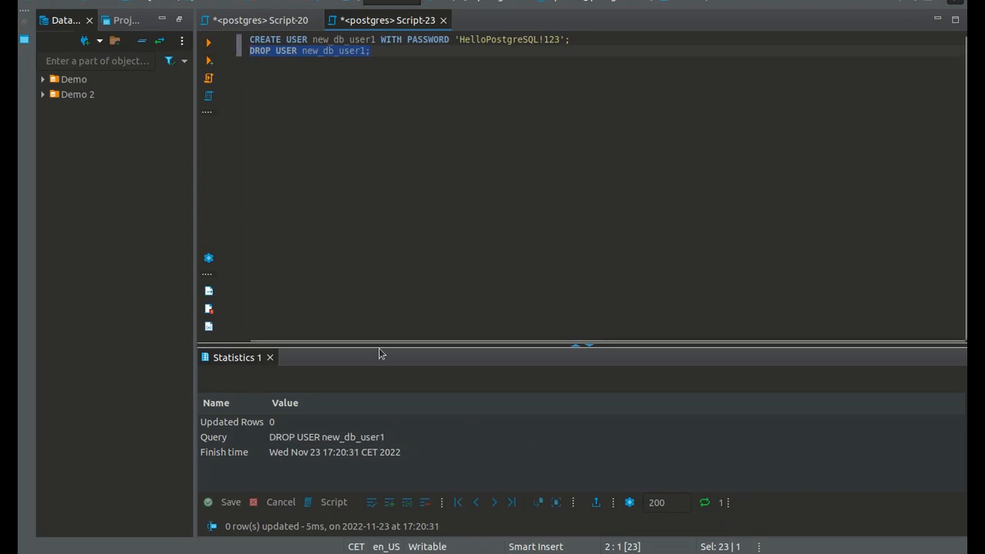
{"action": "left_click", "coordinate": [326, 438]}
{"action": "left_click", "coordinate": [253, 39]}
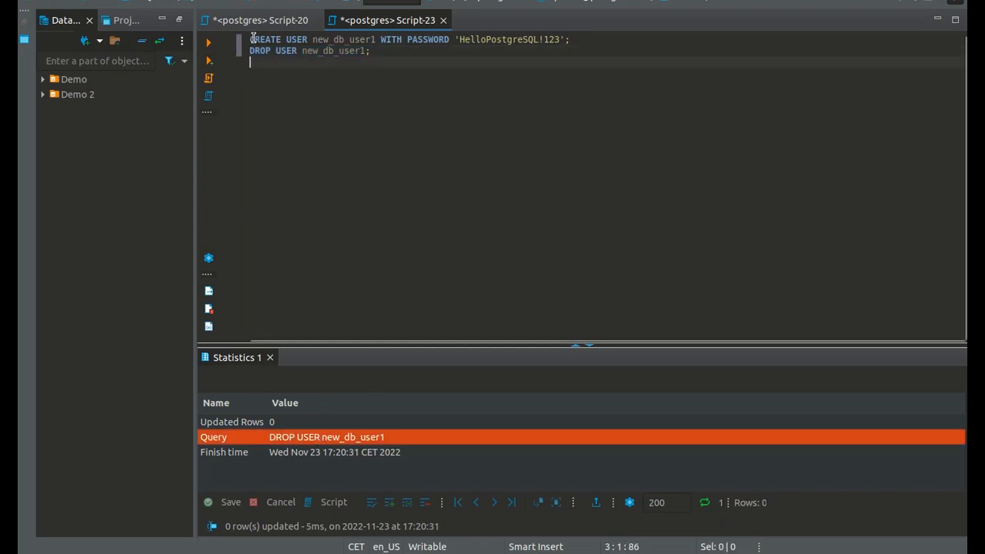
{"action": "left_click", "coordinate": [377, 50]}
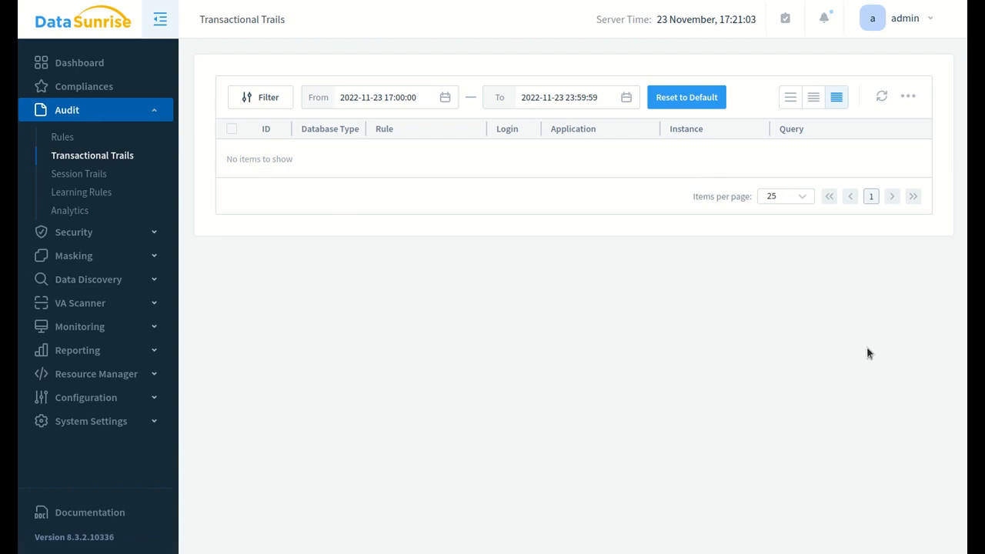
Step: Switch to the DataSunrise transactional trails, refresh the event list and examine all columns of the logged events
{"action": "left_click", "coordinate": [600, 97]}
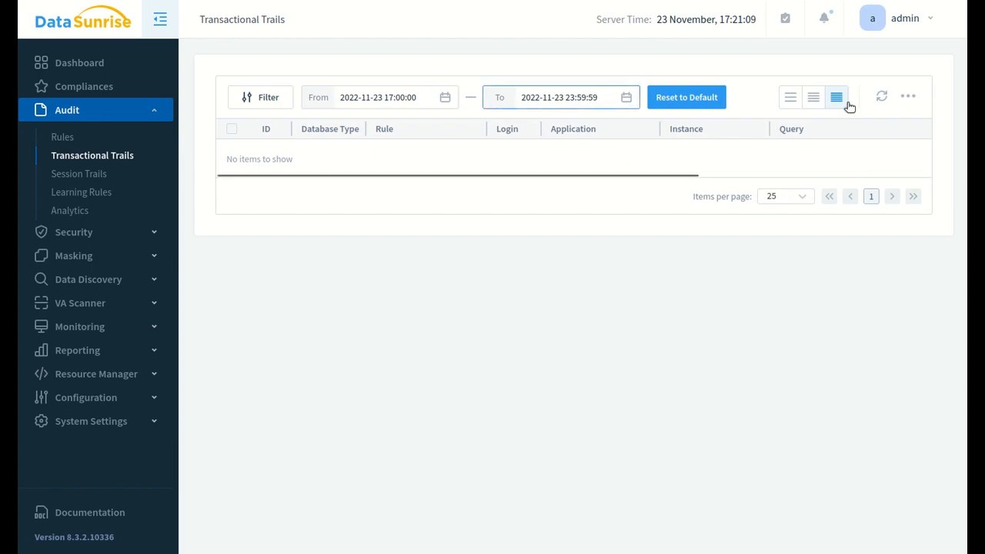
{"action": "left_click", "coordinate": [882, 98]}
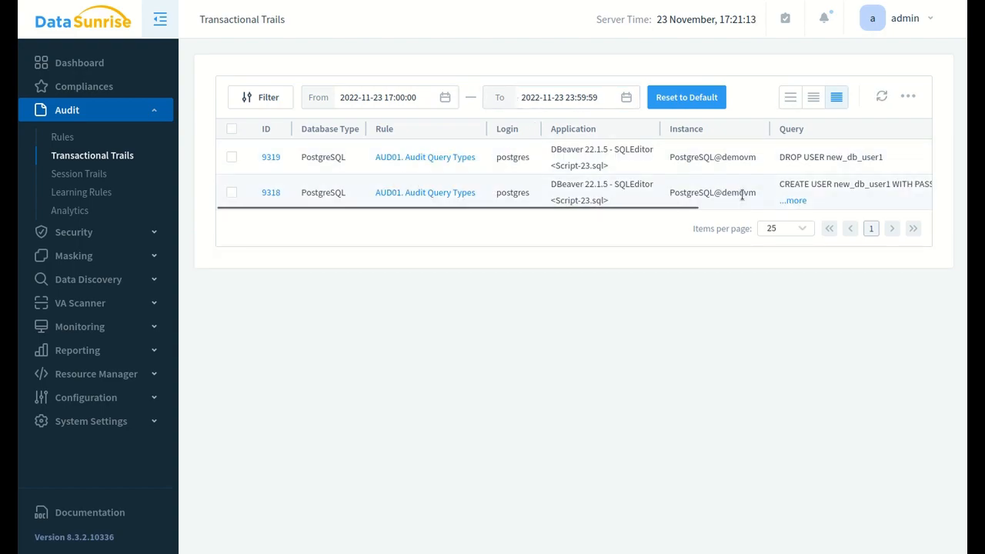
{"action": "left_click_drag", "start_coordinate": [656, 208], "coordinate": [897, 209]}
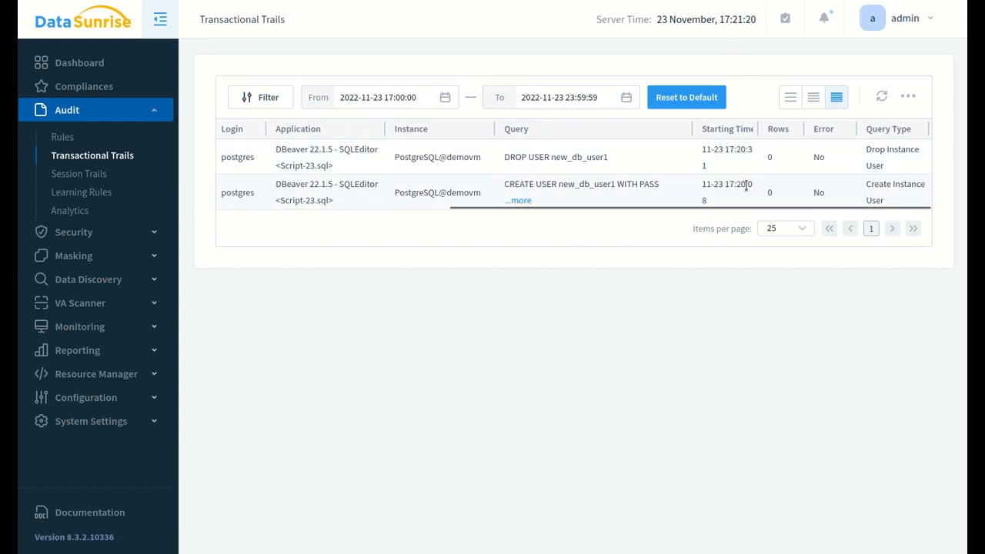
{"action": "left_click_drag", "start_coordinate": [589, 209], "coordinate": [307, 216]}
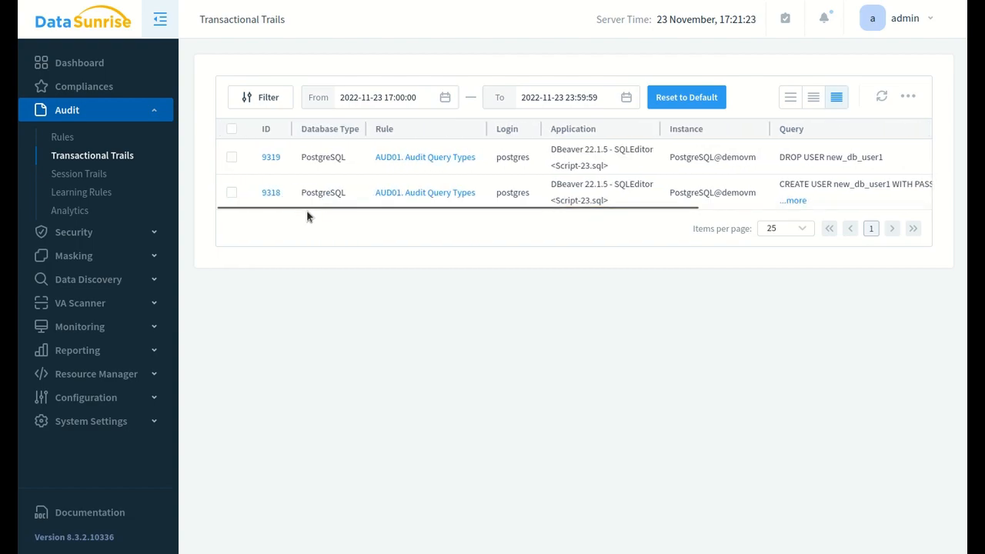
Step: Open the CREATE USER event, examine its general information and query, and return to the transactional trails
{"action": "left_click", "coordinate": [271, 194]}
{"action": "scroll", "coordinate": [490, 213], "scroll_direction": "down", "scroll_amount": 1}
{"action": "scroll", "coordinate": [493, 216], "scroll_direction": "up", "scroll_amount": 2}
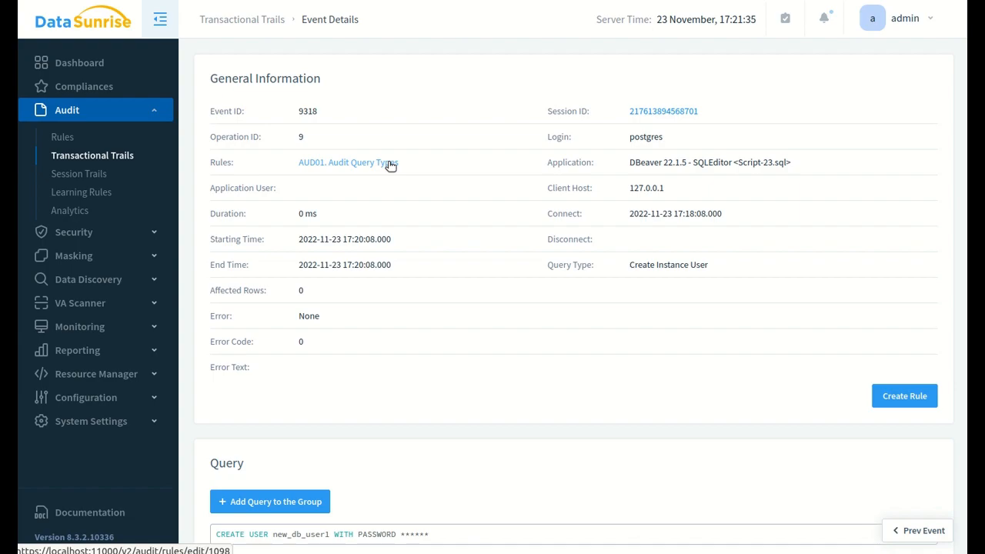
{"action": "left_click_drag", "start_coordinate": [629, 165], "coordinate": [683, 163]}
{"action": "left_click", "coordinate": [607, 188]}
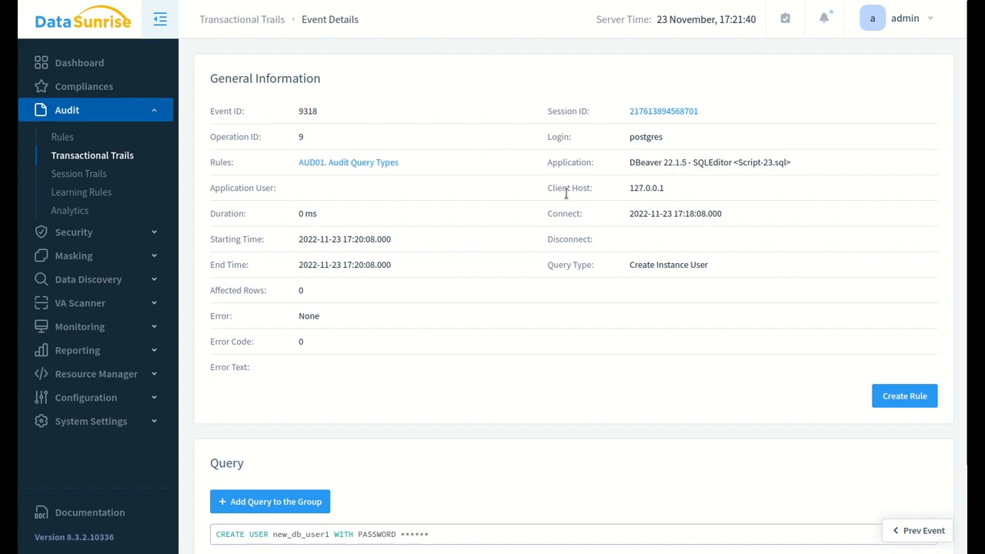
{"action": "scroll", "coordinate": [341, 258], "scroll_direction": "down", "scroll_amount": 2}
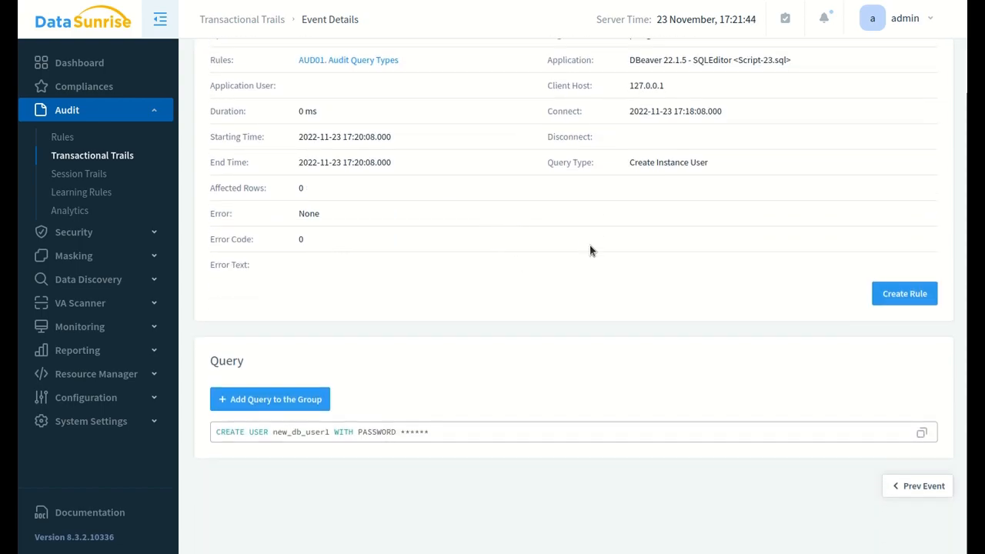
{"action": "key", "text": "alt+Left"}
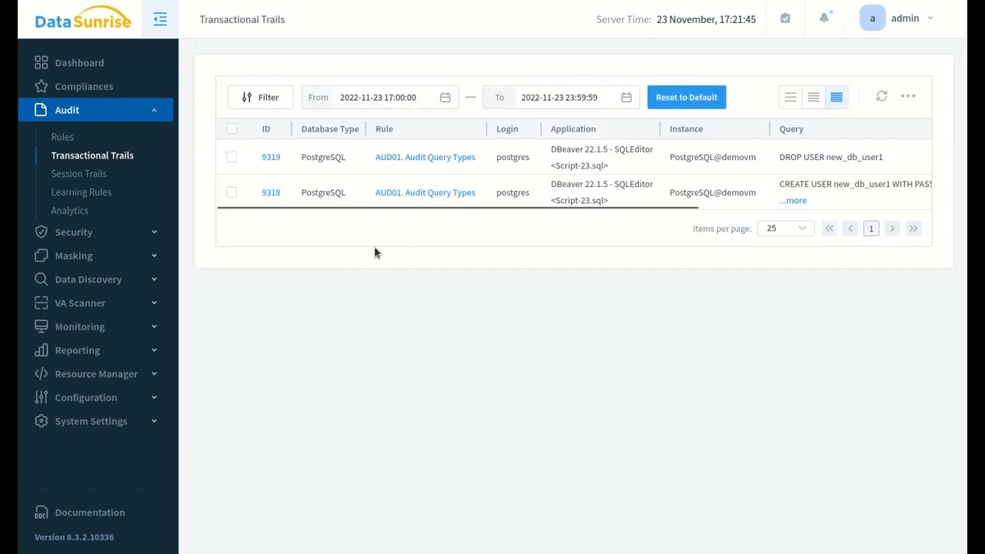
Step: Open the DROP USER event, examine its details and query, and return to the transactional trails
{"action": "left_click", "coordinate": [271, 157]}
{"action": "scroll", "coordinate": [438, 229], "scroll_direction": "down", "scroll_amount": 2}
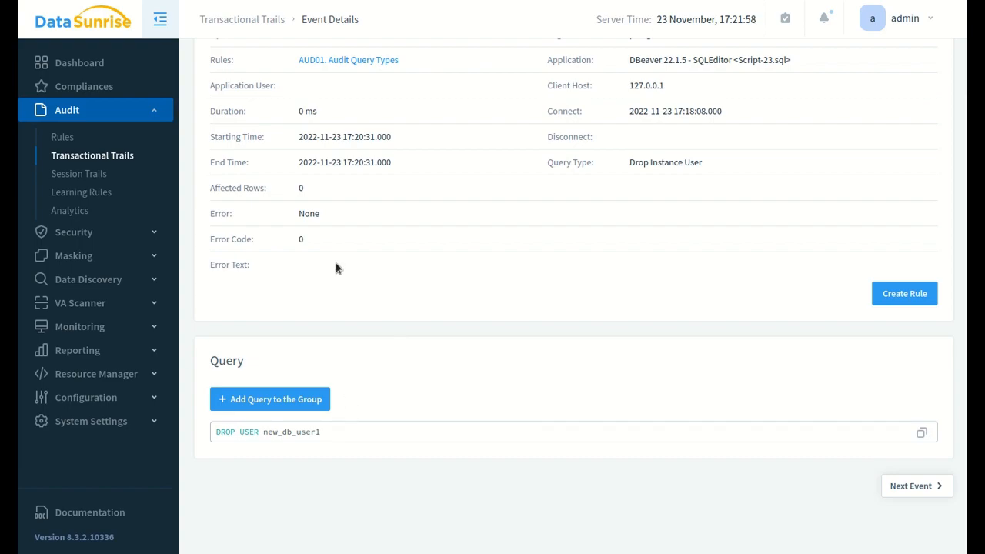
{"action": "key", "text": "alt+Left"}
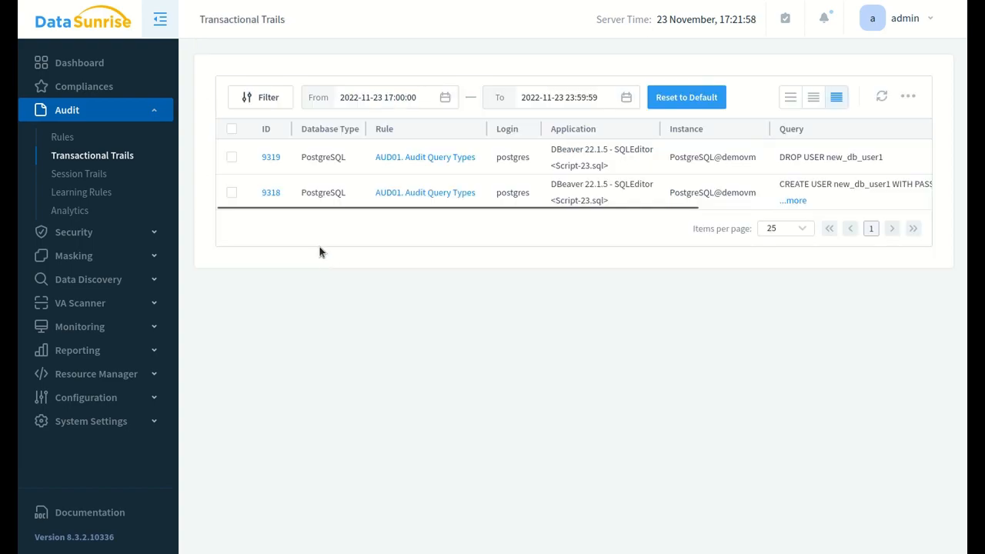
Step: Reopen the CREATE USER event to inspect how its query records the password, and return to the dashboard
{"action": "left_click", "coordinate": [270, 193]}
{"action": "scroll", "coordinate": [366, 326], "scroll_direction": "down", "scroll_amount": 2}
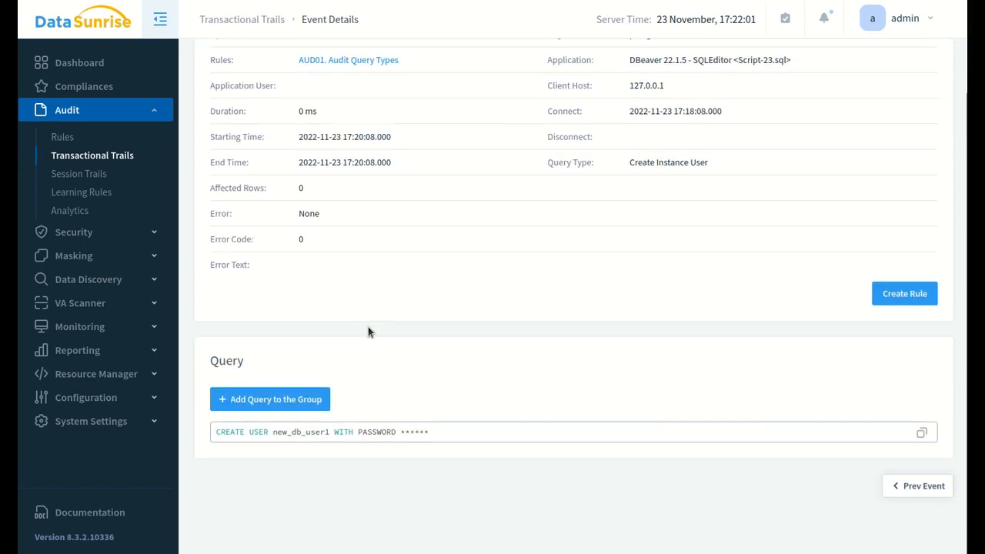
{"action": "left_click_drag", "start_coordinate": [400, 431], "coordinate": [433, 431]}
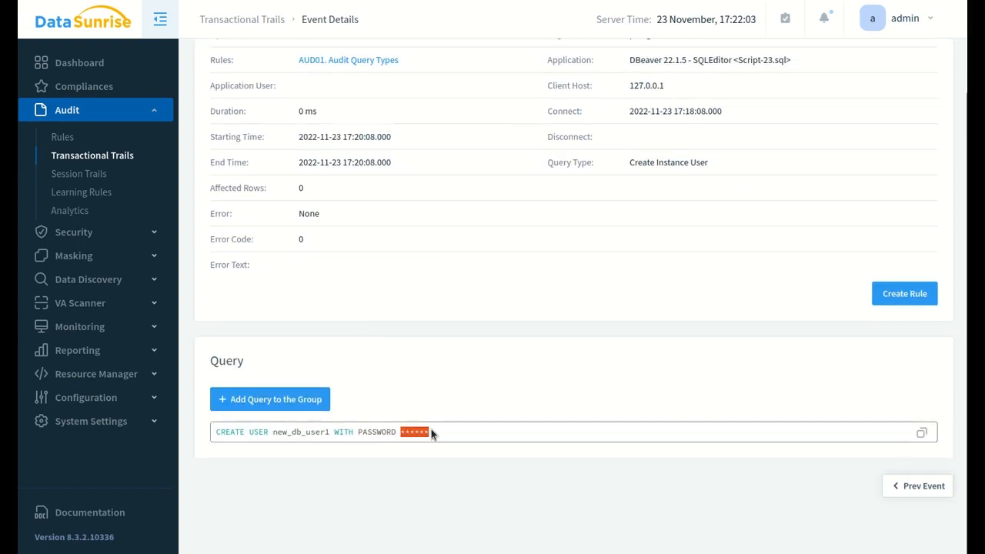
{"action": "left_click", "coordinate": [426, 368]}
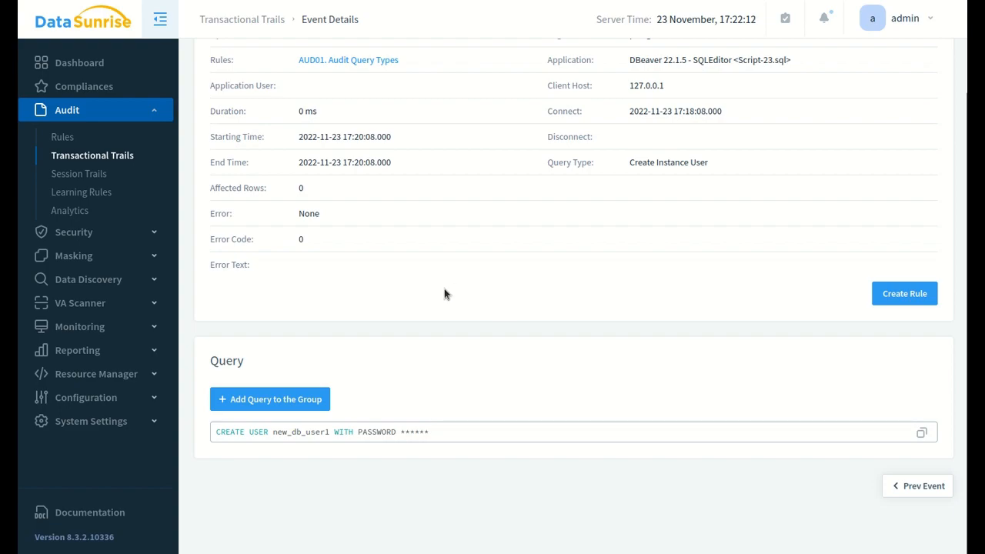
{"action": "key", "text": "alt+Left"}
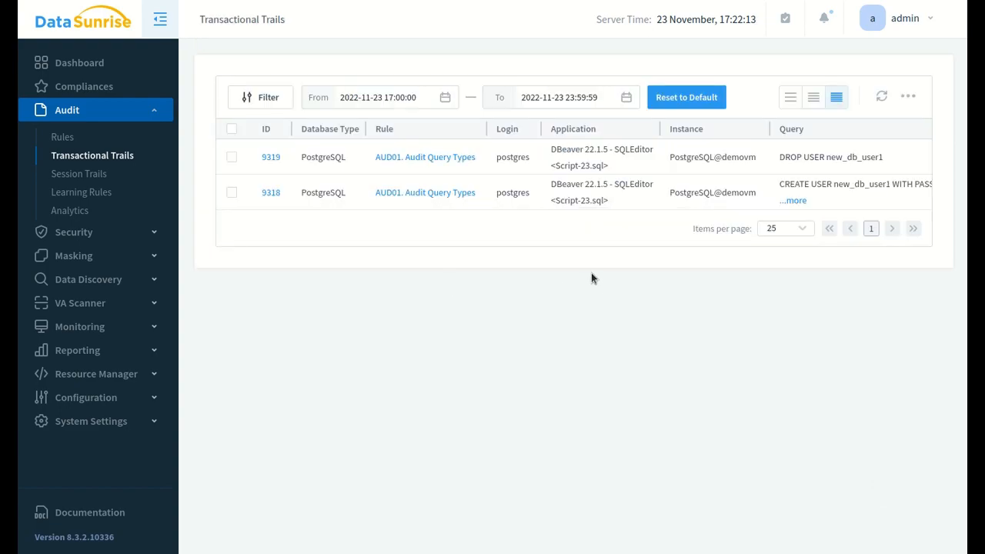
{"action": "left_click", "coordinate": [77, 65]}
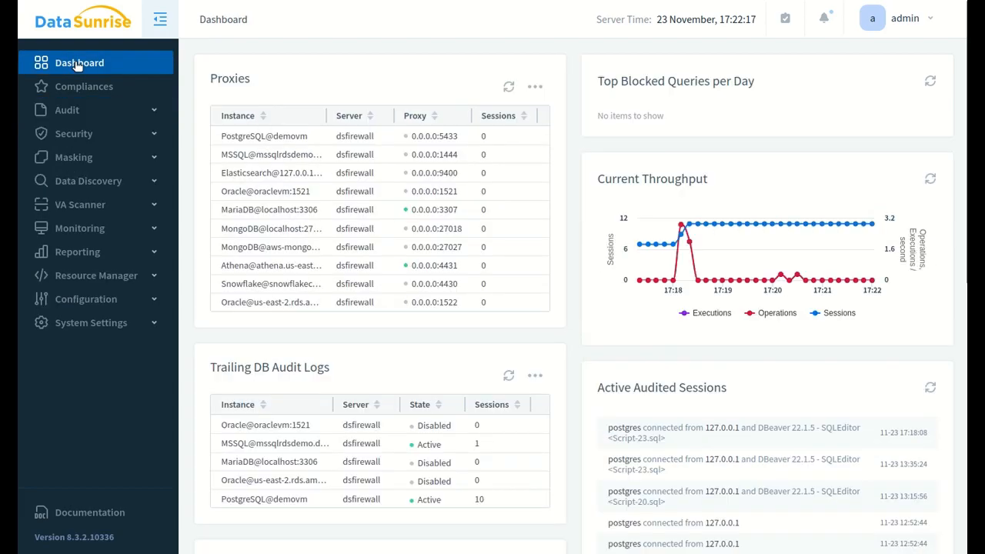